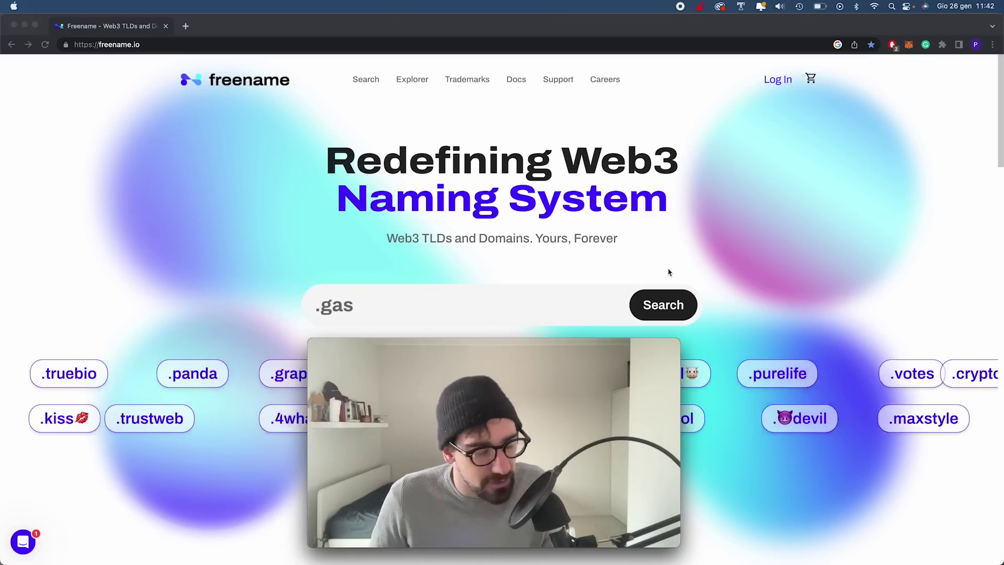
- Search the web for 'chrome store' and open the Chrome Web Store
click(188, 44)
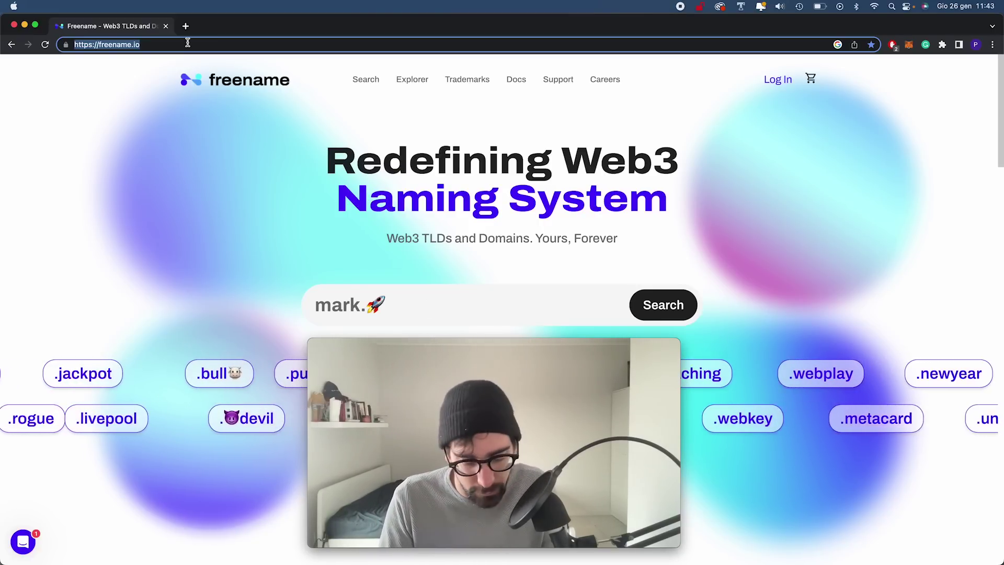
text(chrome )
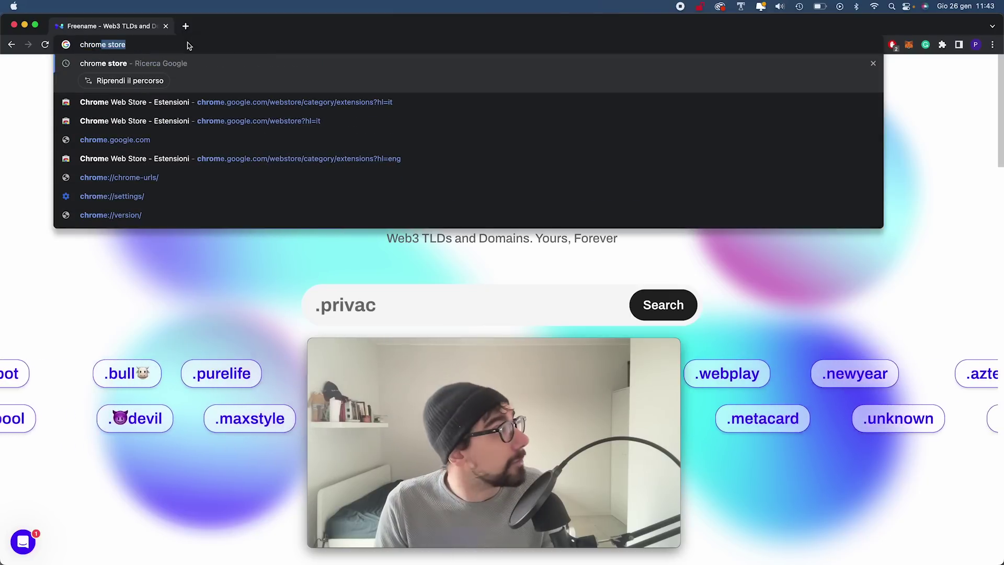
text(store)
key(Return)
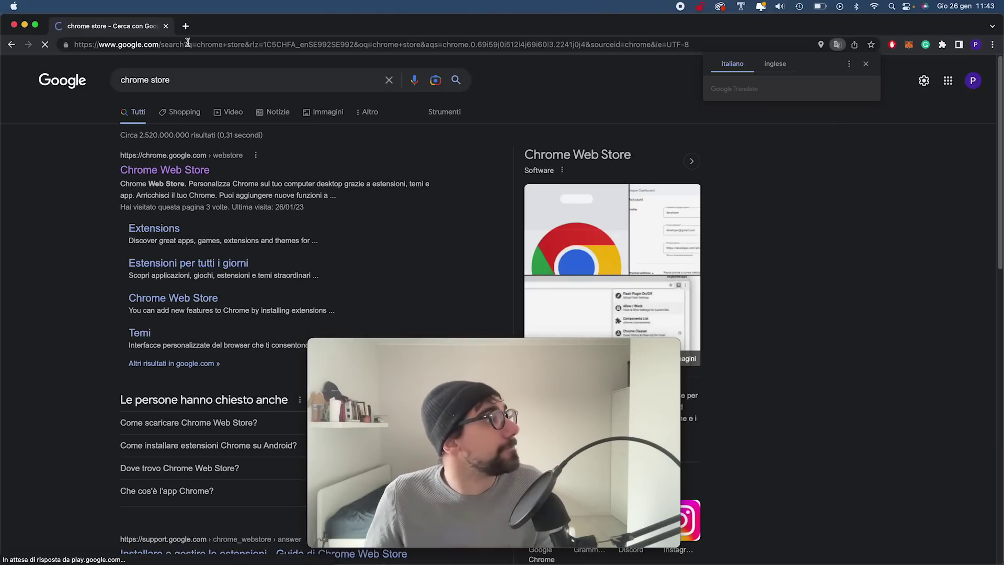
click(162, 170)
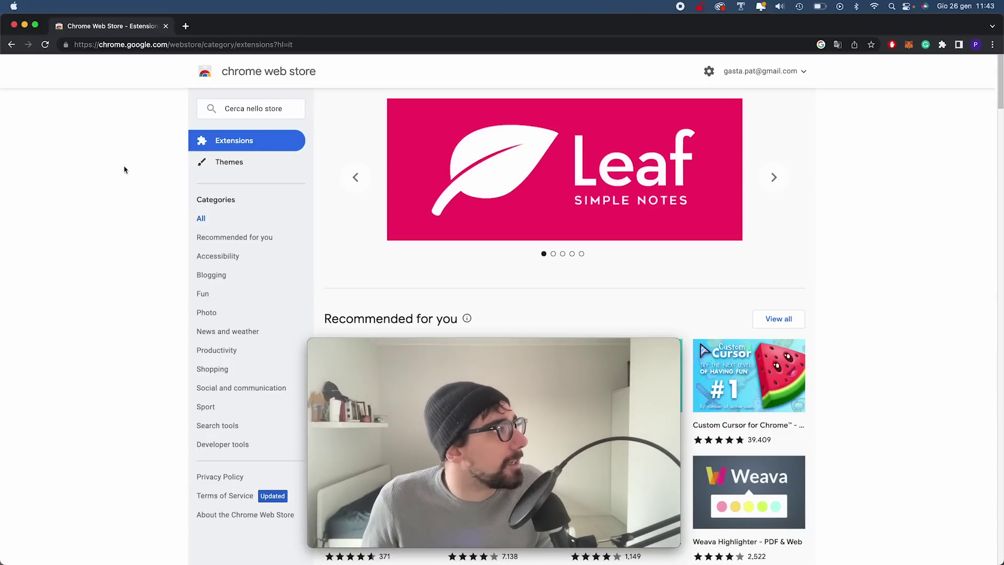
- Search the store for 'freename'
click(216, 117)
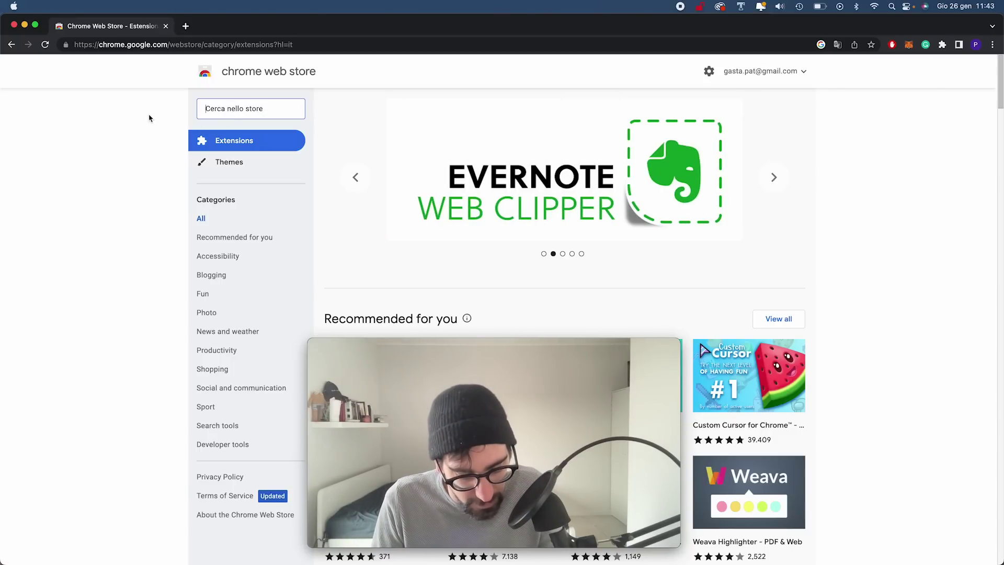
text(freename)
key(Return)
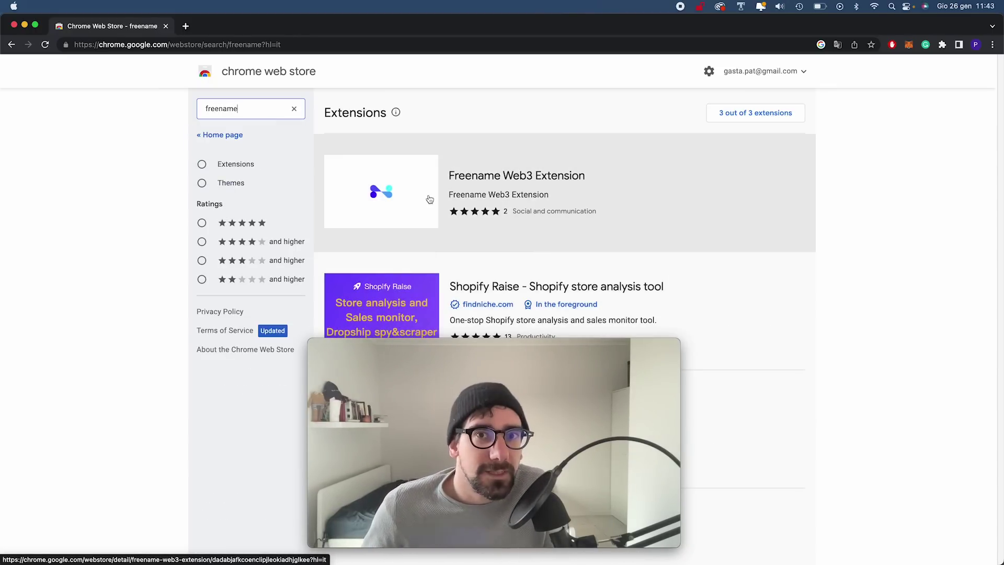
- Open the Freename Web3 Extension page and scroll through its details
click(429, 200)
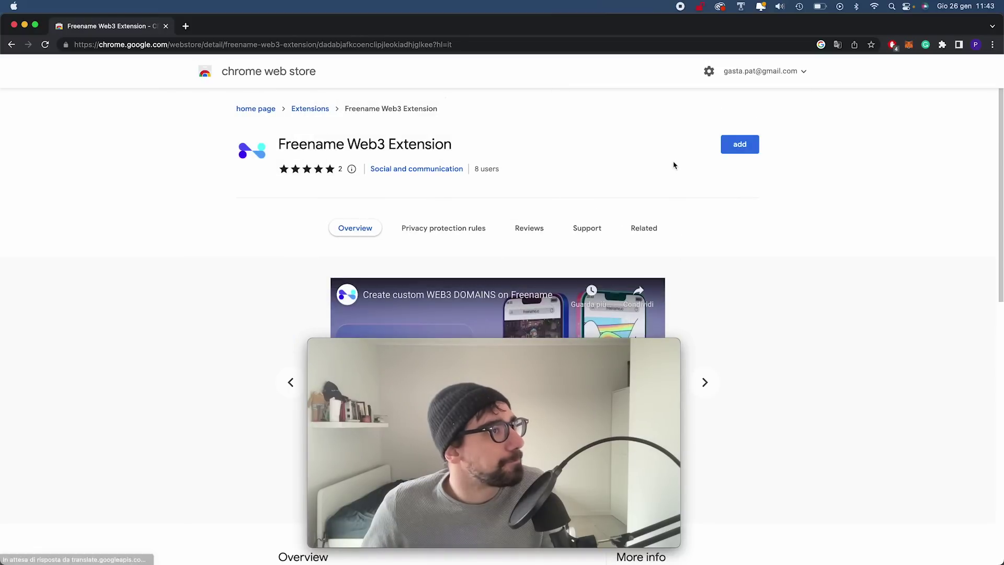
click(605, 343)
drag(605, 343, 330, 348)
scroll(554, 306, down, 3)
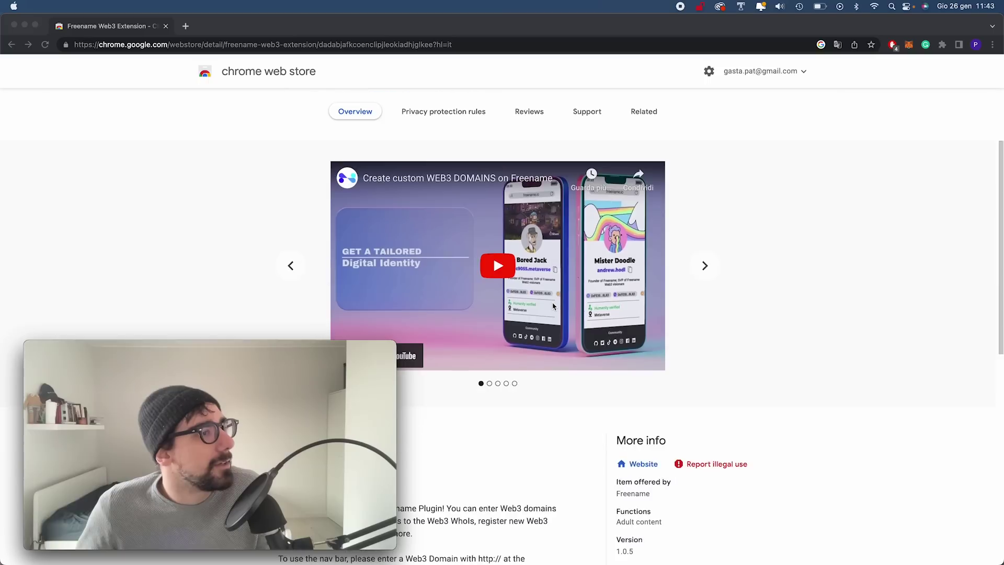
scroll(554, 306, down, 5)
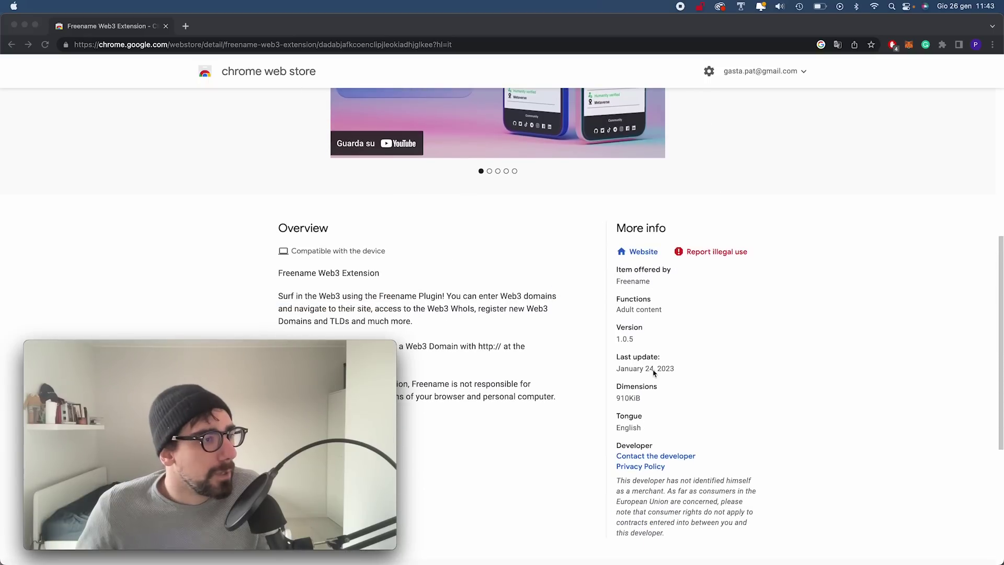
scroll(652, 369, down, 2)
scroll(523, 314, up, 5)
scroll(437, 289, down, 2)
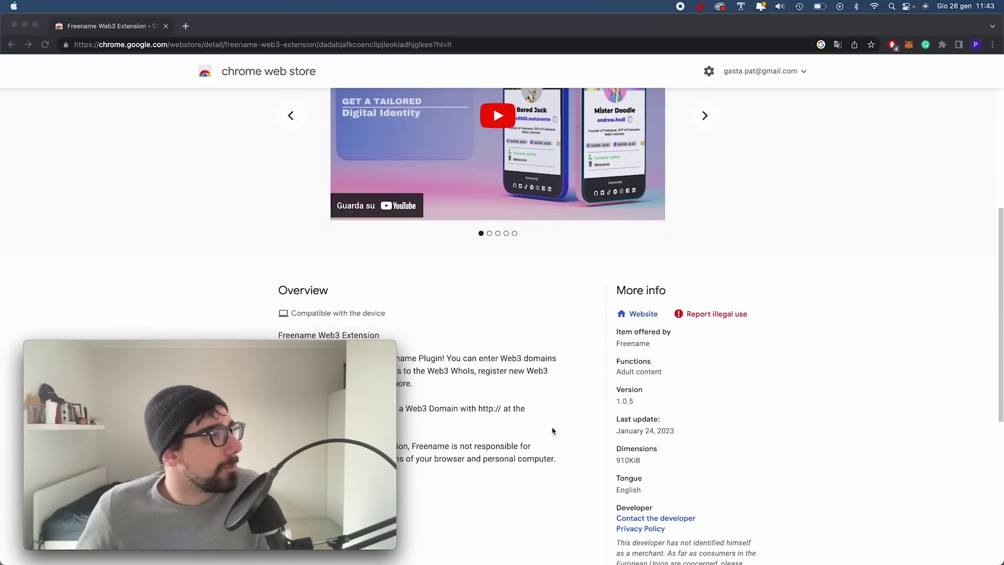
scroll(563, 336, up, 4)
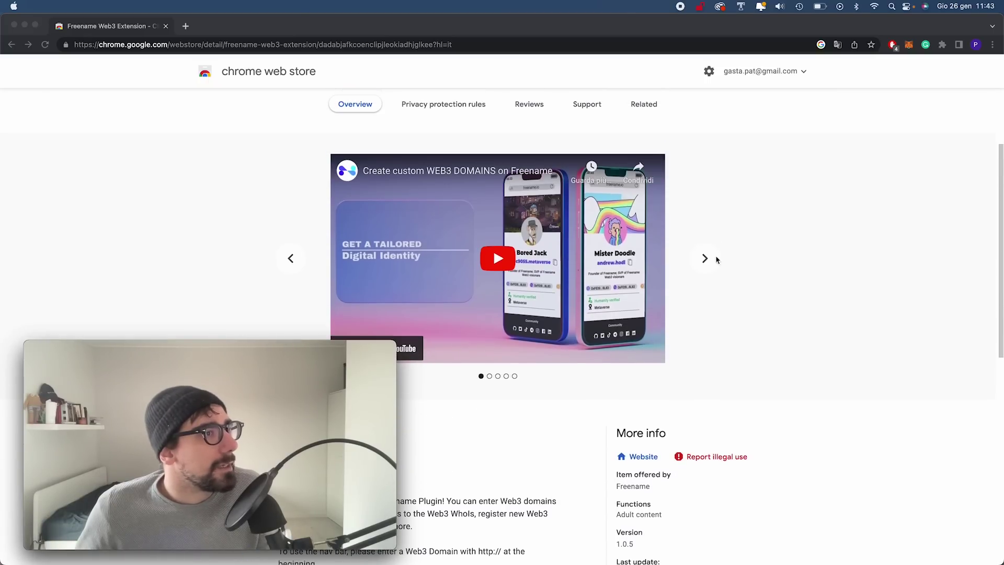
- Step through the promotional slides, then start adding the extension to Chrome
click(706, 260)
click(706, 260)
click(705, 260)
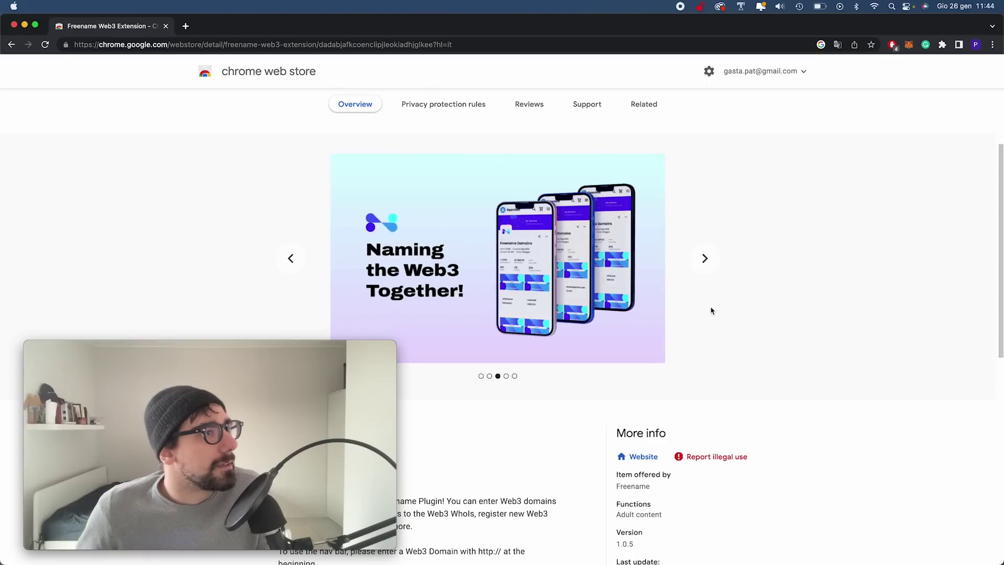
scroll(711, 309, up, 3)
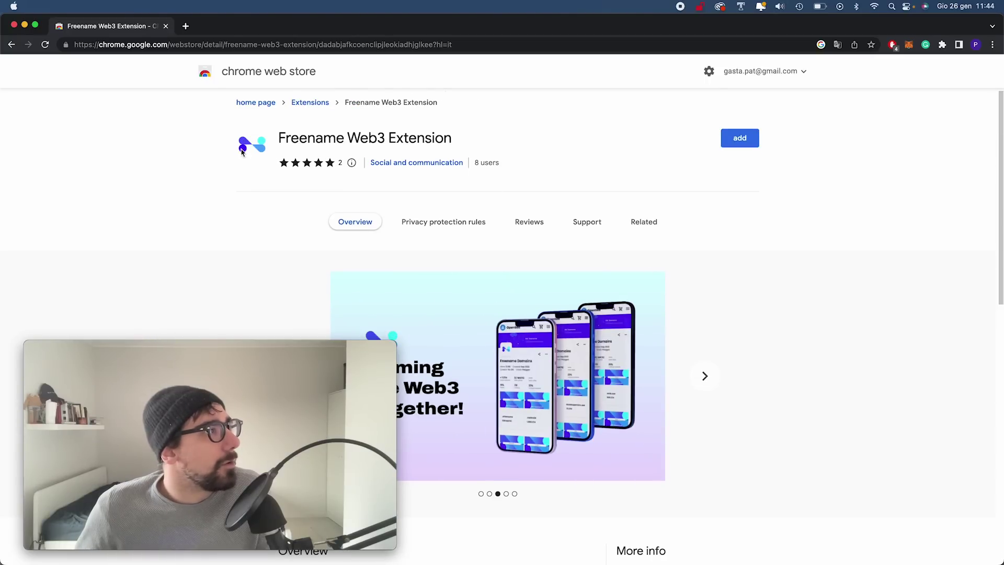
click(738, 149)
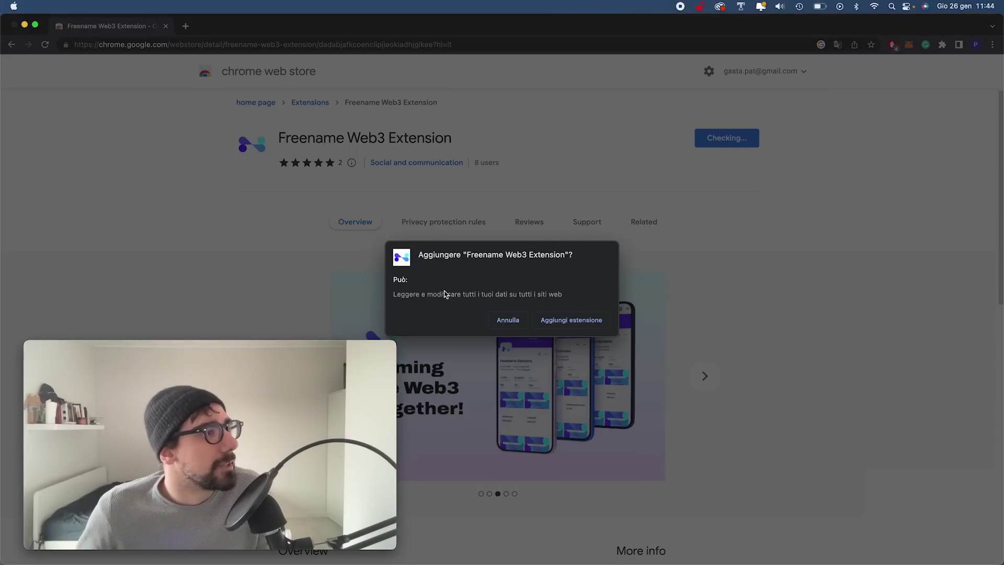
- Confirm 'Aggiungi estensione' to install the Freename Web3 Extension
click(547, 324)
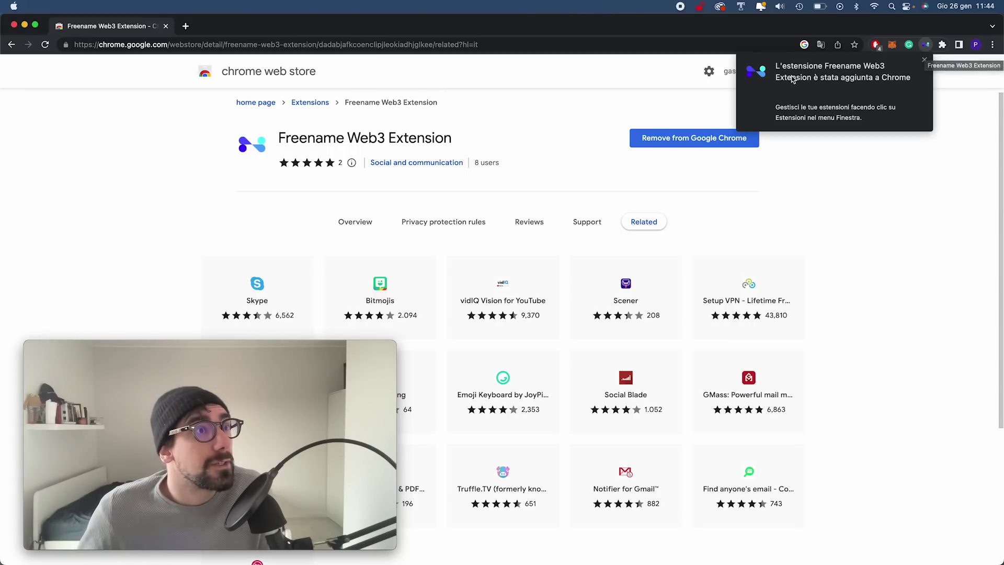
- Open the Freename services panel from the toolbar, then dismiss it by selecting the address bar
click(927, 45)
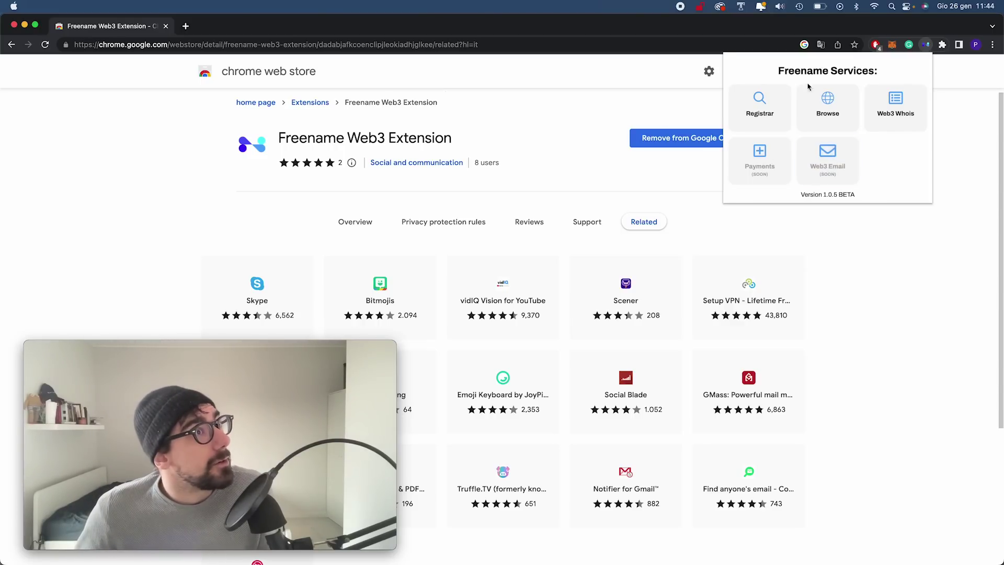
click(519, 45)
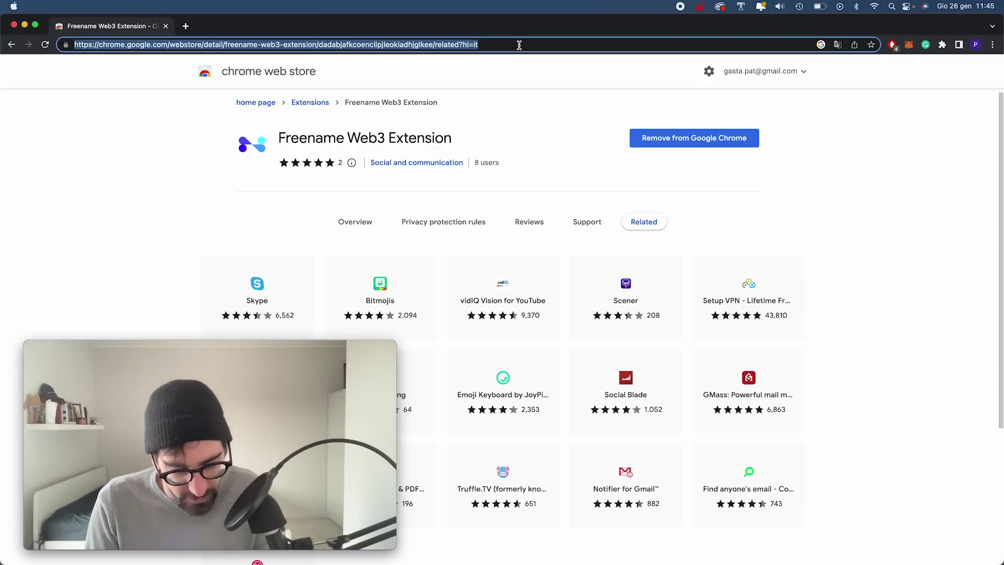
text(http)
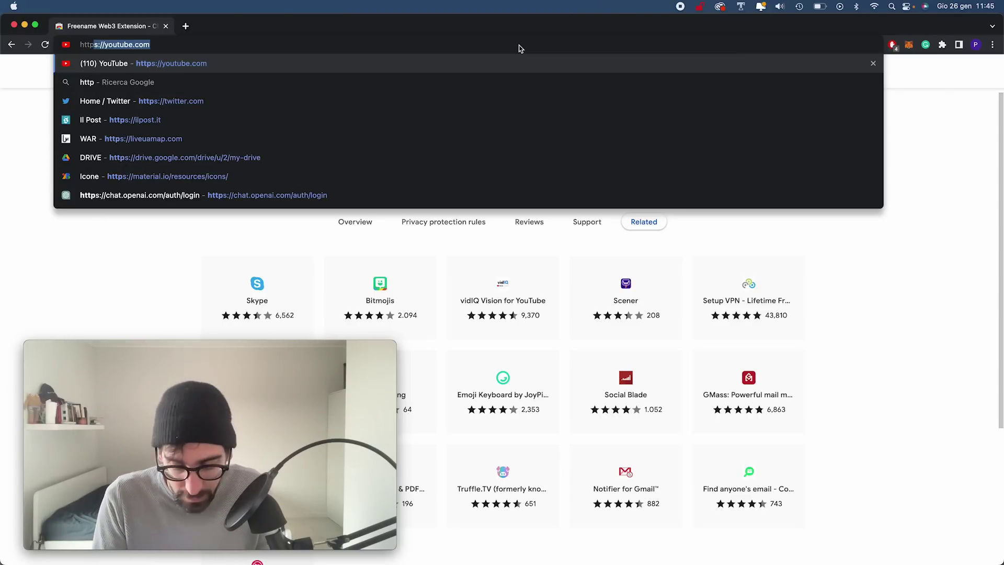
text(://)
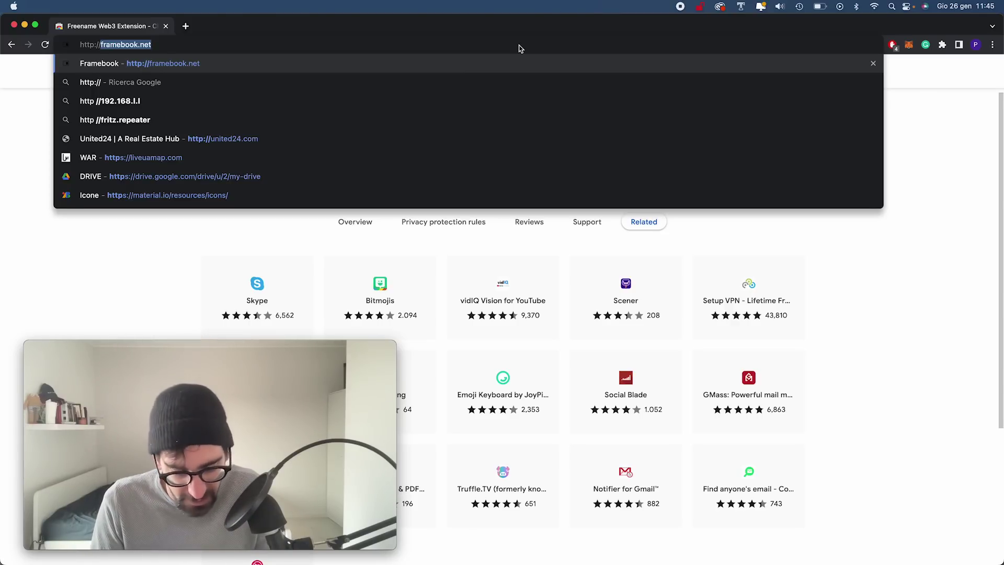
text(klash.me)
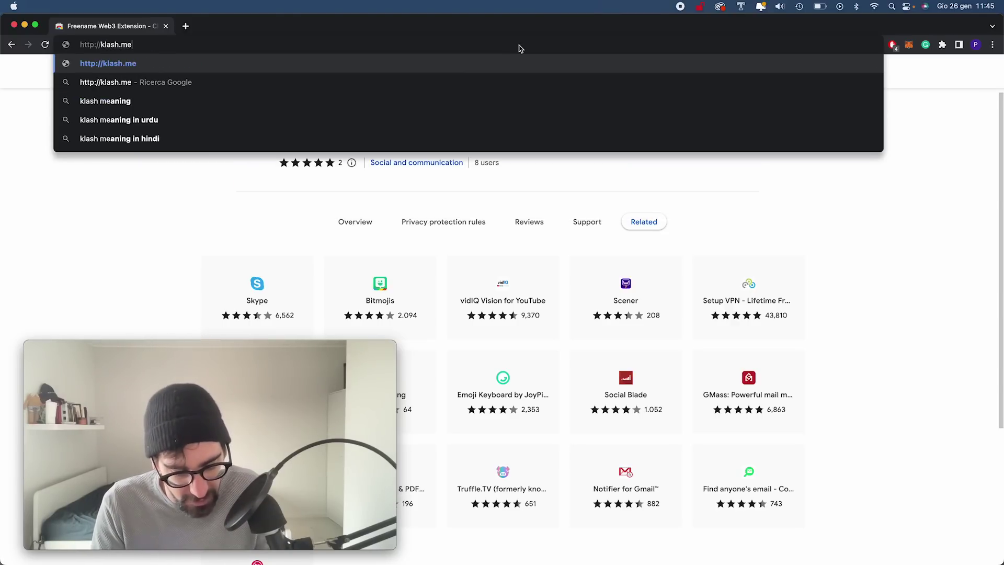
text(taverse)
key(Return)
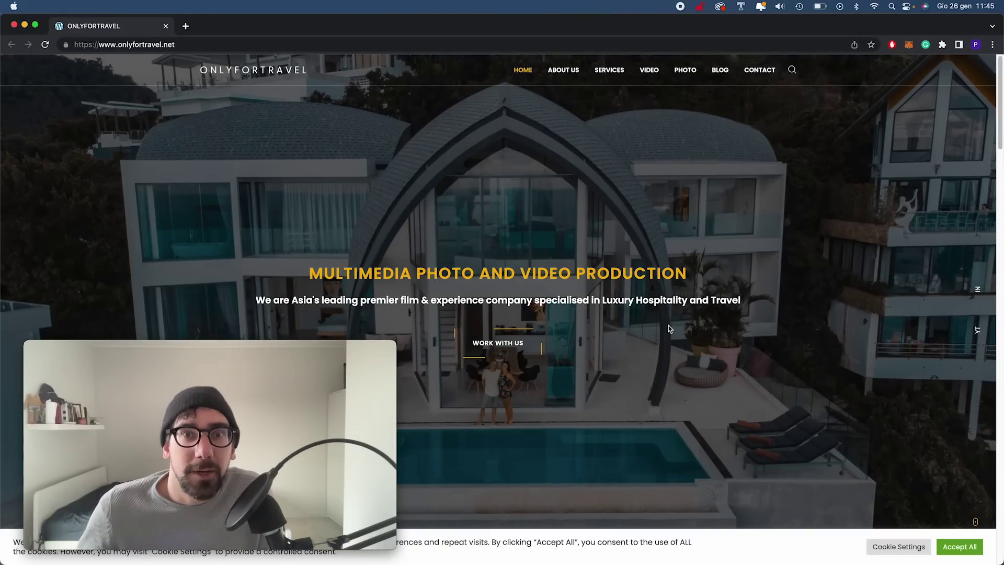
- Pin Freename Web3 Extension from the Extensions menu and open its Services panel
click(945, 45)
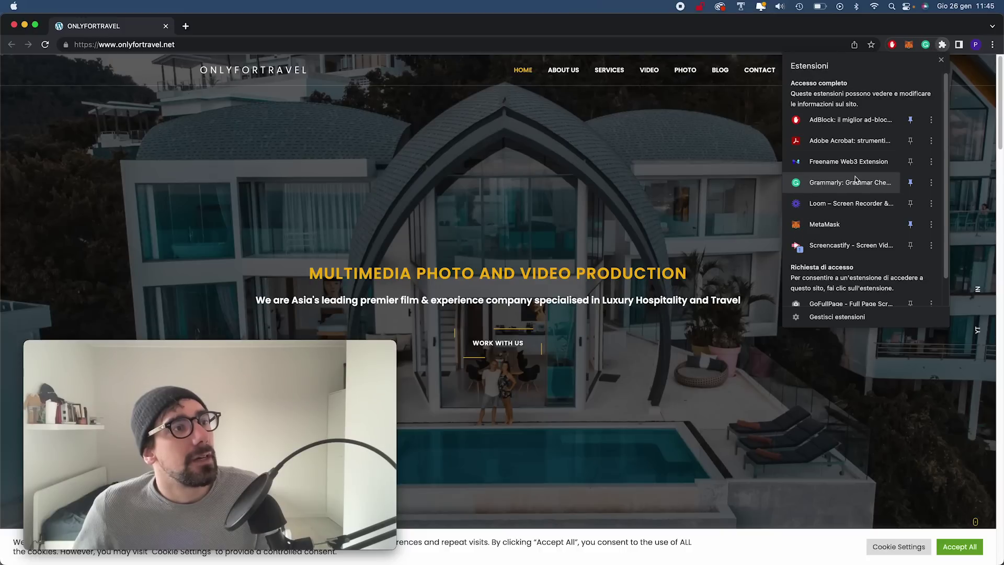
click(911, 163)
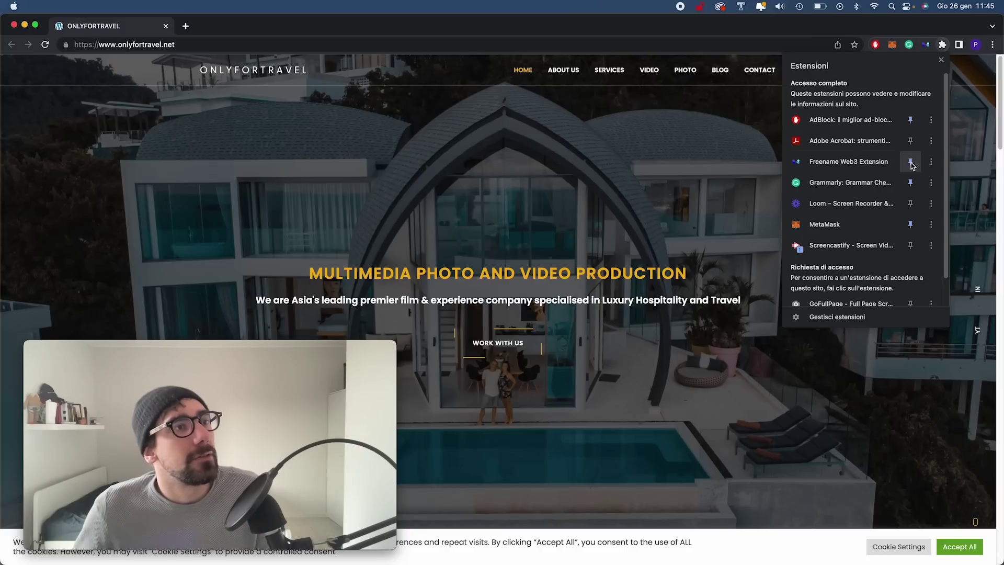
click(926, 44)
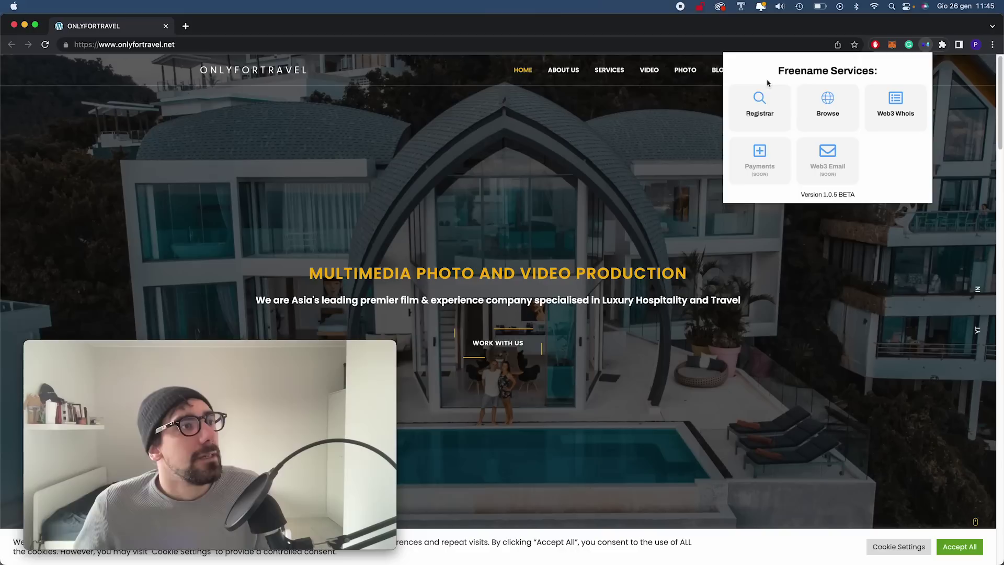
- Run a Web3 Whois lookup for klash.metaverse and scroll to the owner and token results
click(889, 101)
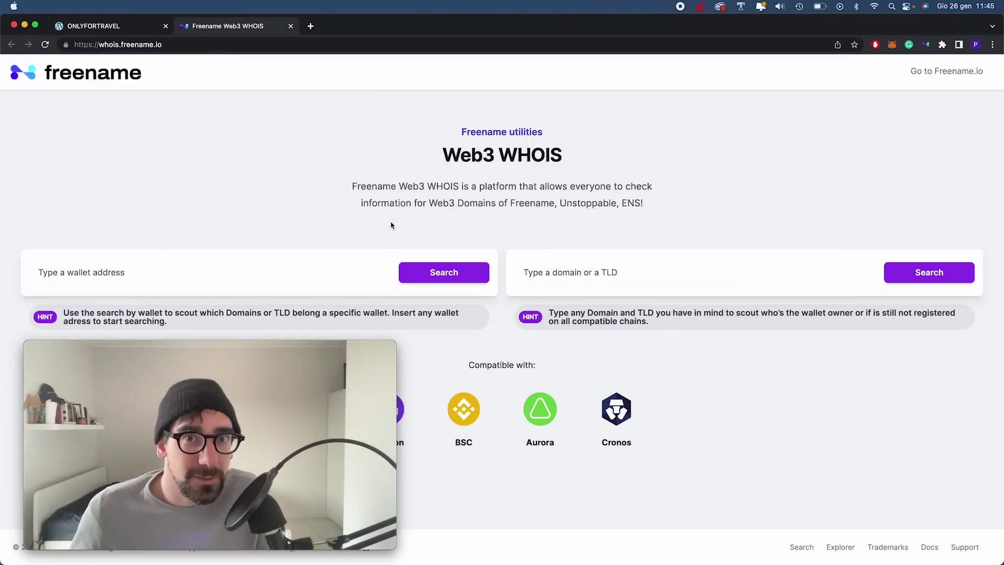
click(600, 276)
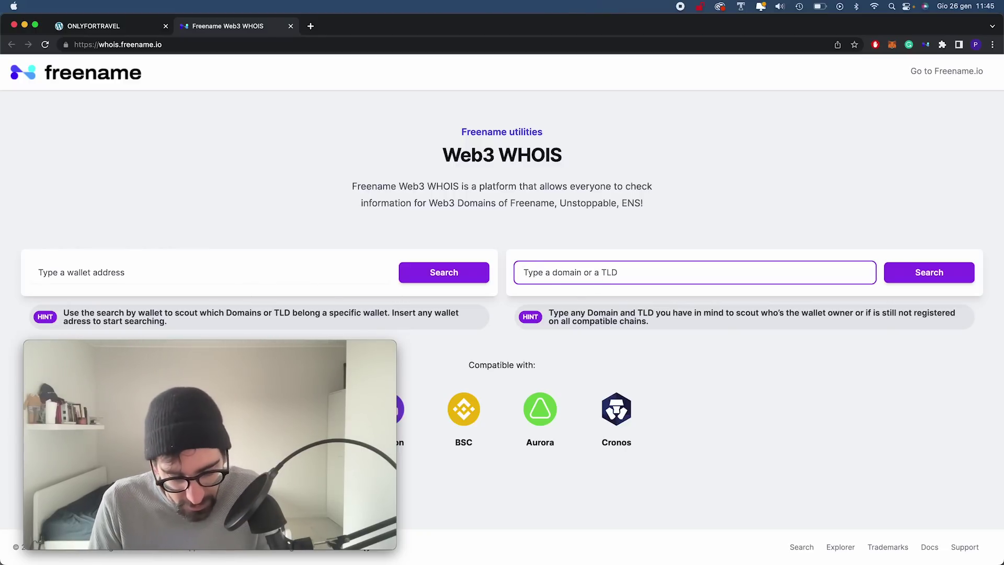
text(klash.metav)
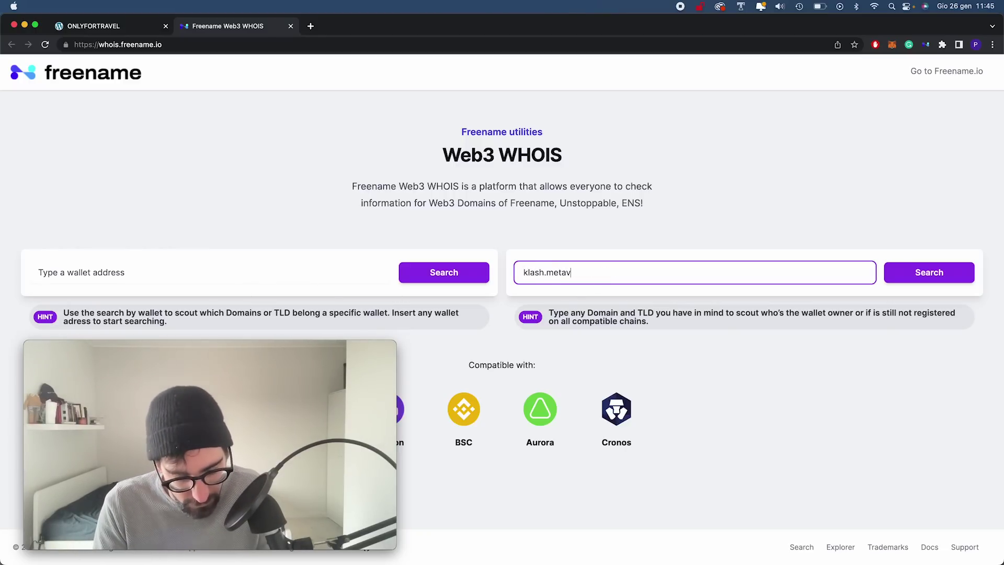
text(erse)
key(Return)
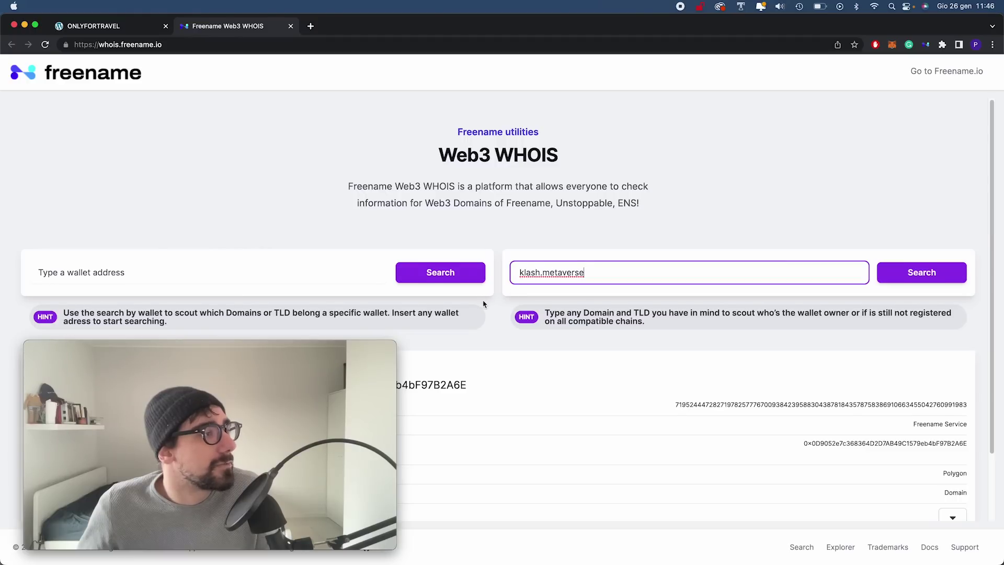
scroll(483, 304, down, 3)
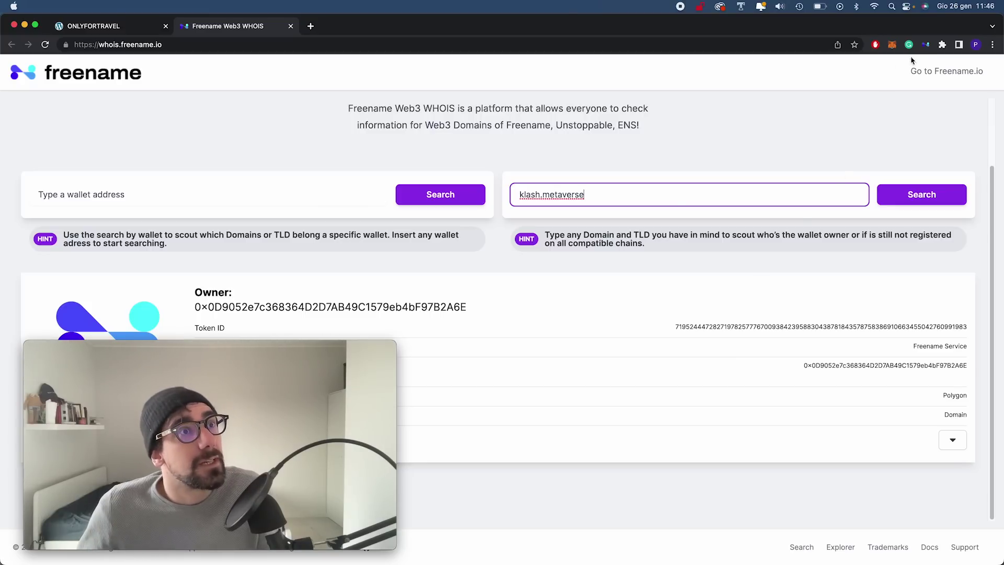
- Try Browse in the Freename menu, then open Registrar at freename.io/results in a new tab
click(926, 44)
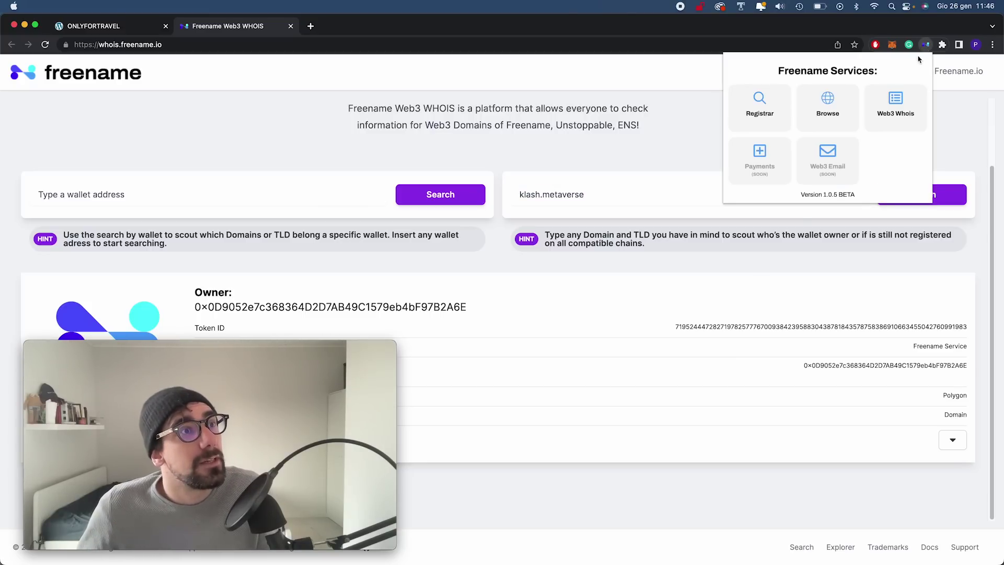
click(841, 101)
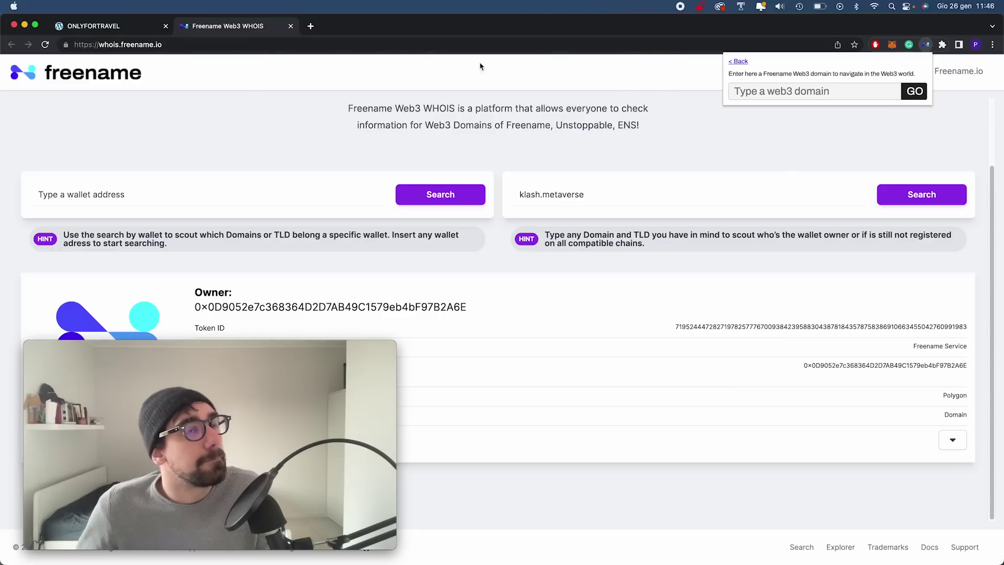
click(925, 45)
click(926, 44)
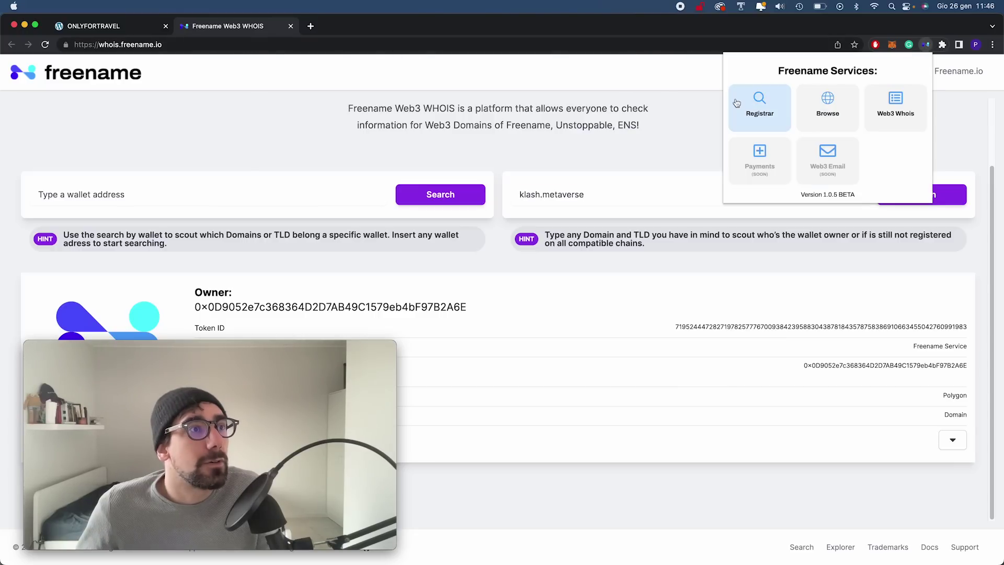
click(744, 108)
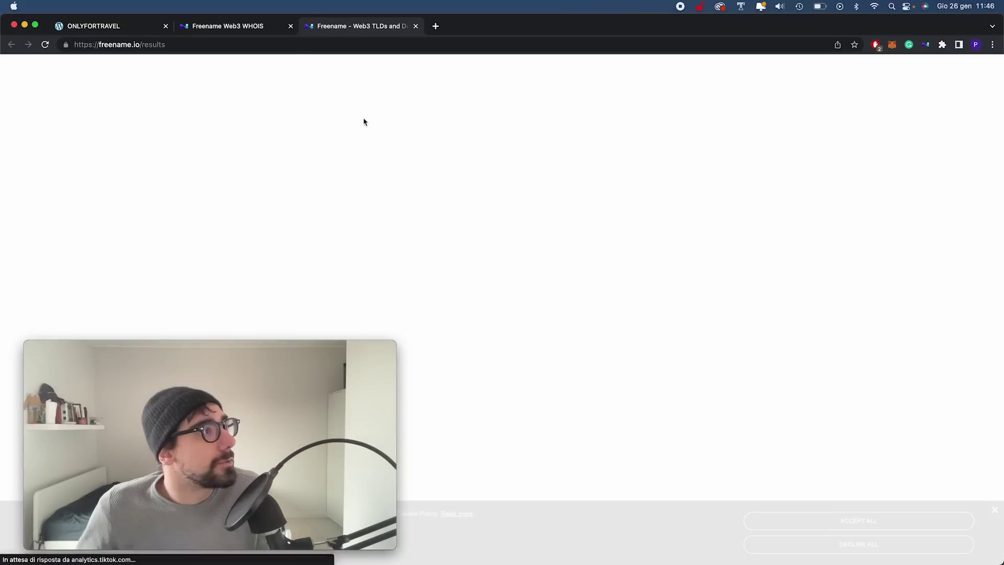